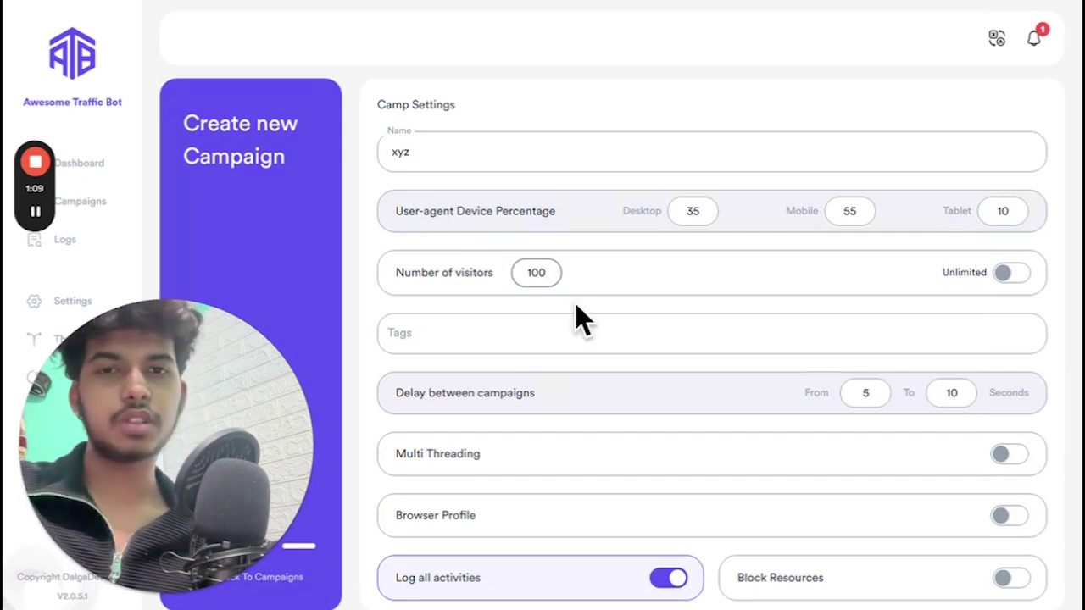
# Accept the camp settings for the xyz campaign and proceed to the connection type settings
pyautogui.click(536, 284)
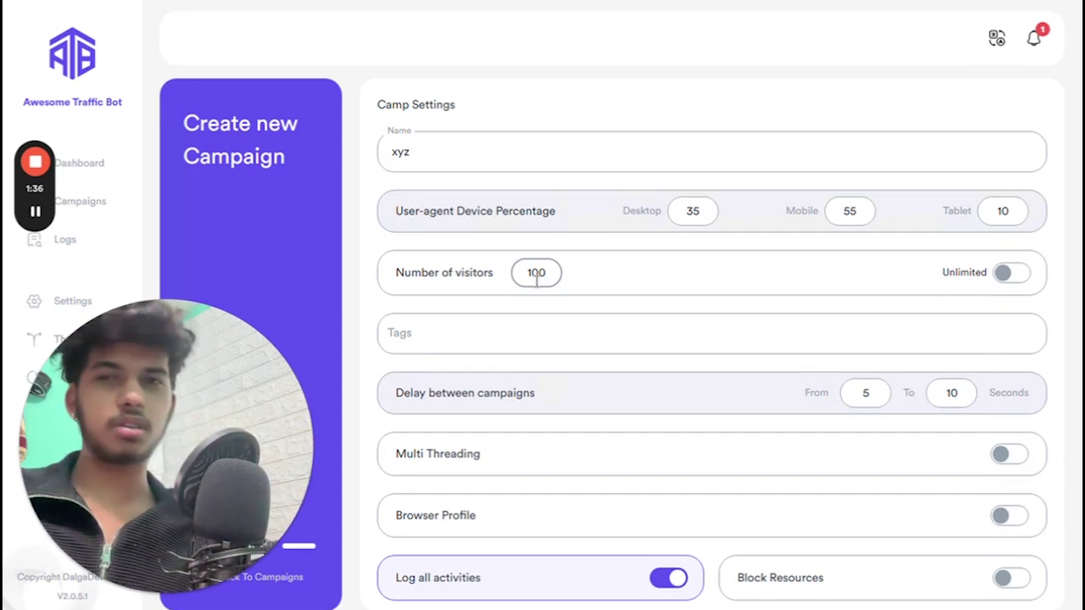
pyautogui.scroll(-3, 512, 338)
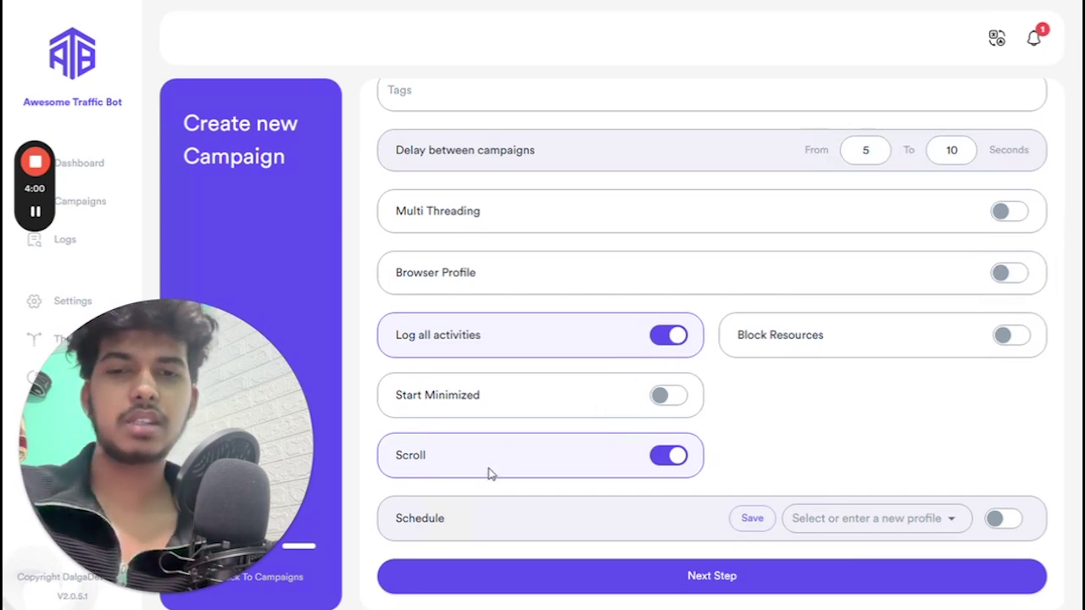
pyautogui.click(717, 585)
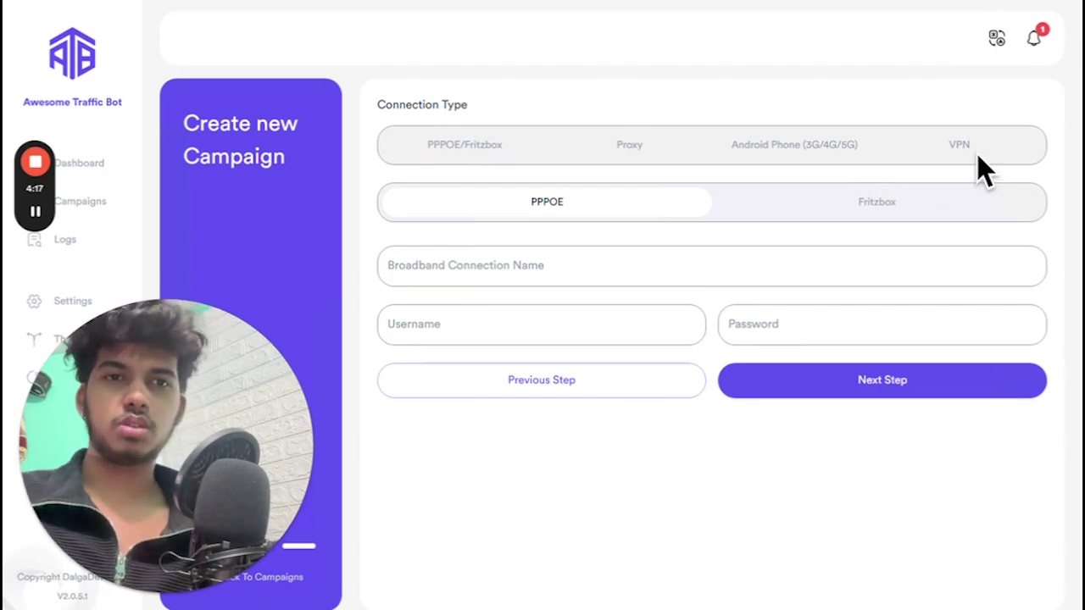
# Choose the Proxy connection type with the Protocol://IP:Port:Username:Password format and continue to the campaign tasks
pyautogui.click(662, 150)
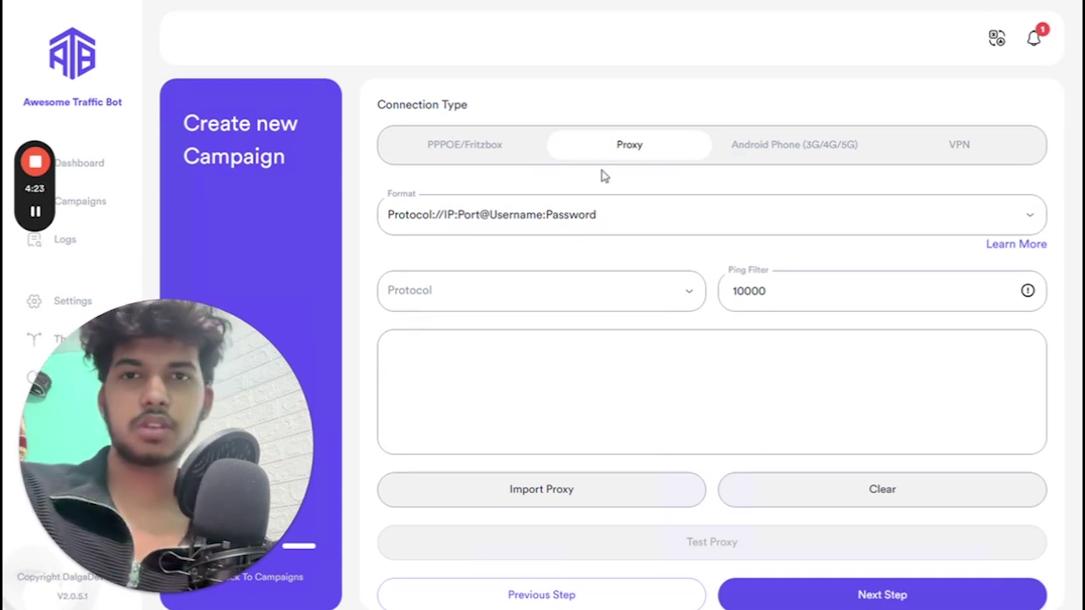
pyautogui.click(717, 222)
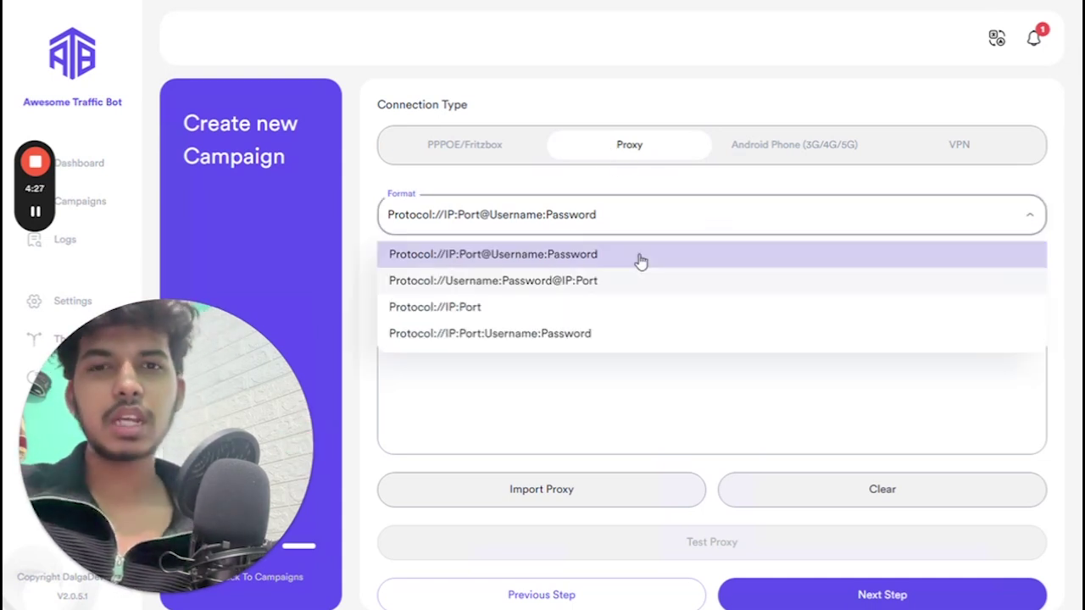
pyautogui.click(602, 339)
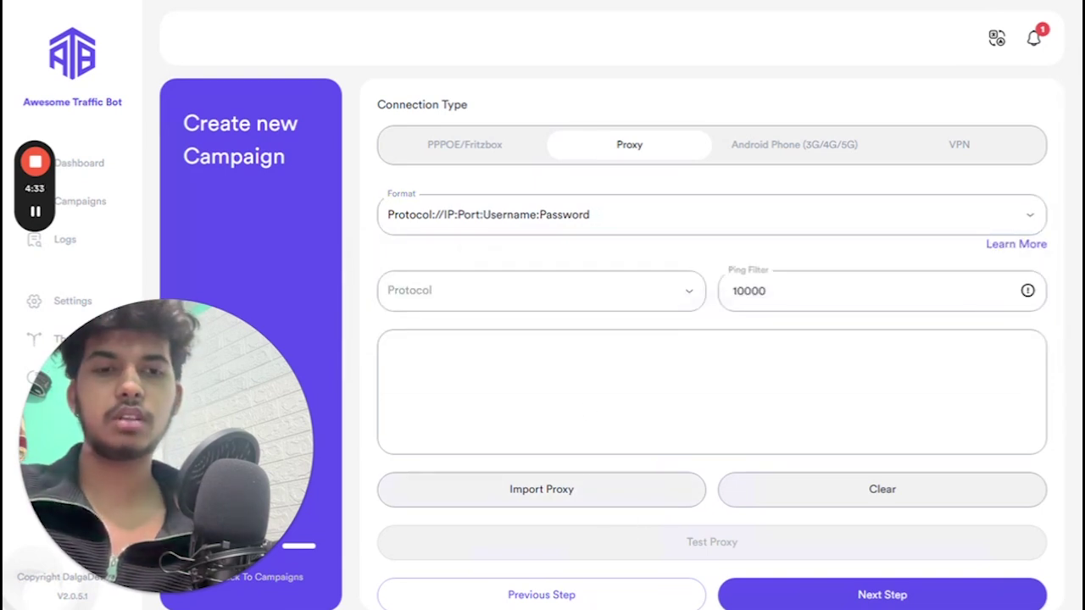
pyautogui.click(892, 593)
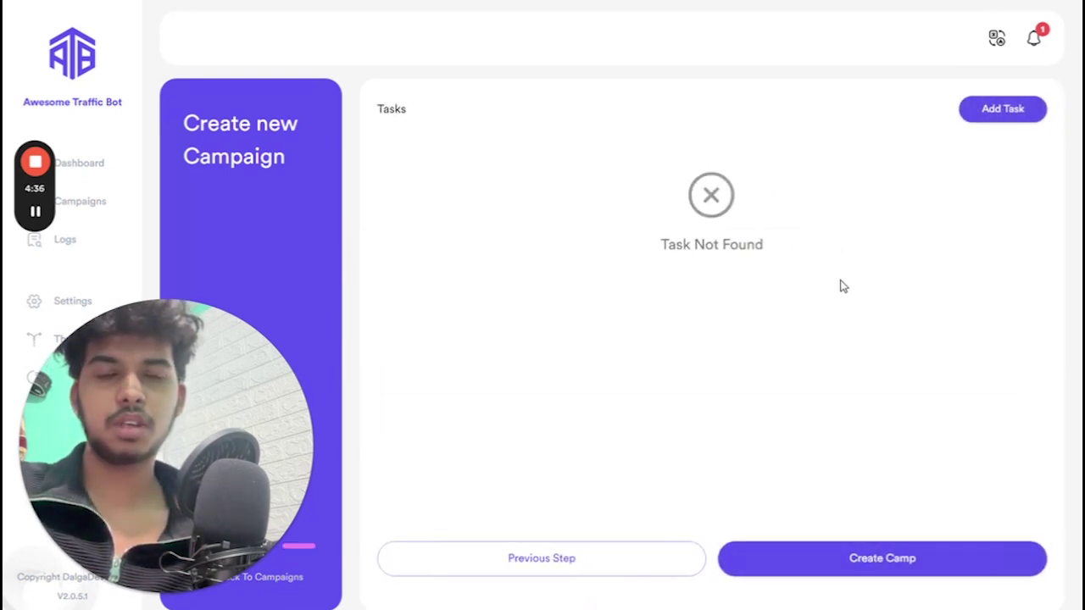
# Start a new search engine traffic task for Google and set it to Map results
pyautogui.click(983, 115)
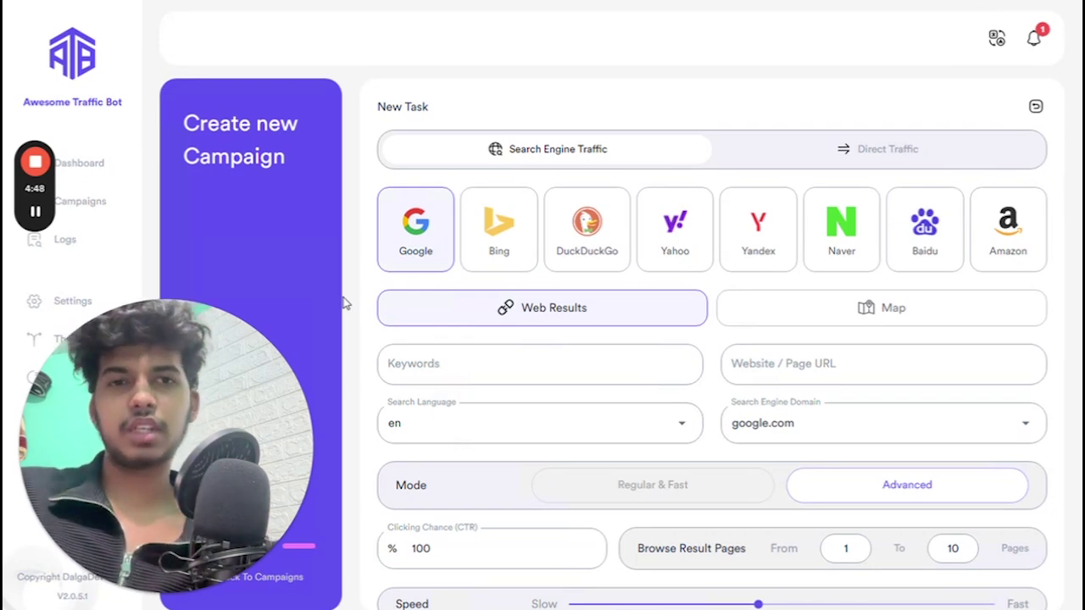
pyautogui.click(835, 315)
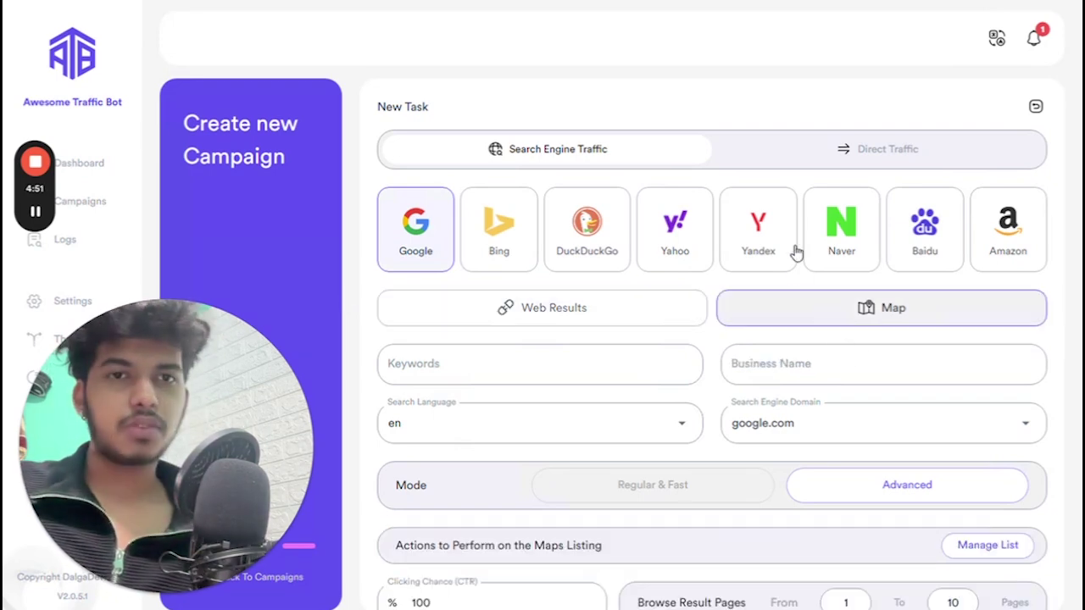
# Examine the settings offered for a Direct Traffic task and return to Search Engine Traffic
pyautogui.click(837, 164)
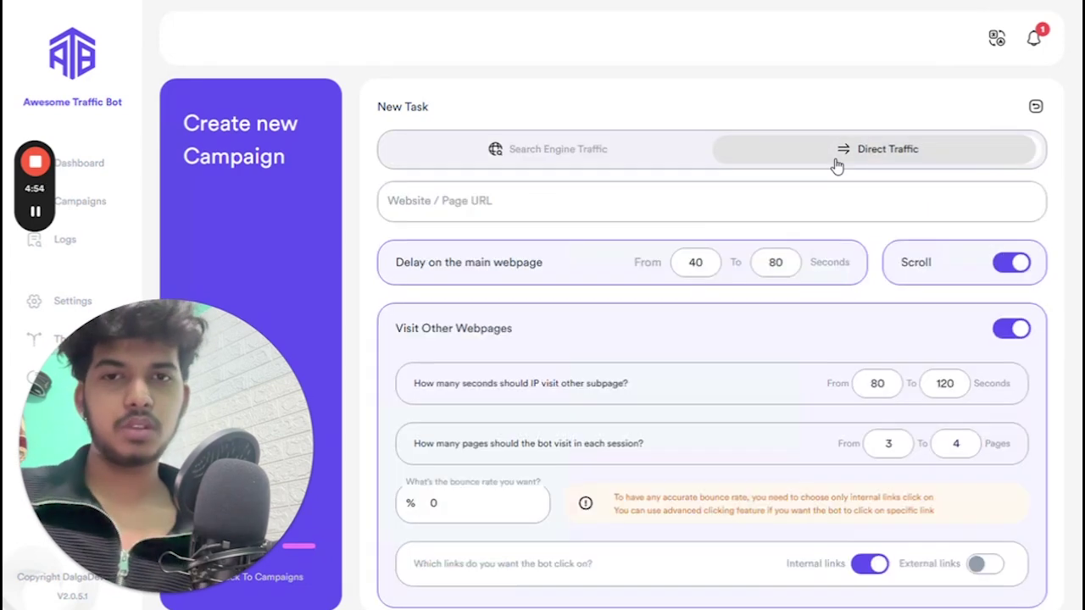
pyautogui.scroll(-3, 741, 300)
pyautogui.click(1008, 383)
pyautogui.scroll(-3, 771, 314)
pyautogui.scroll(5, 550, 150)
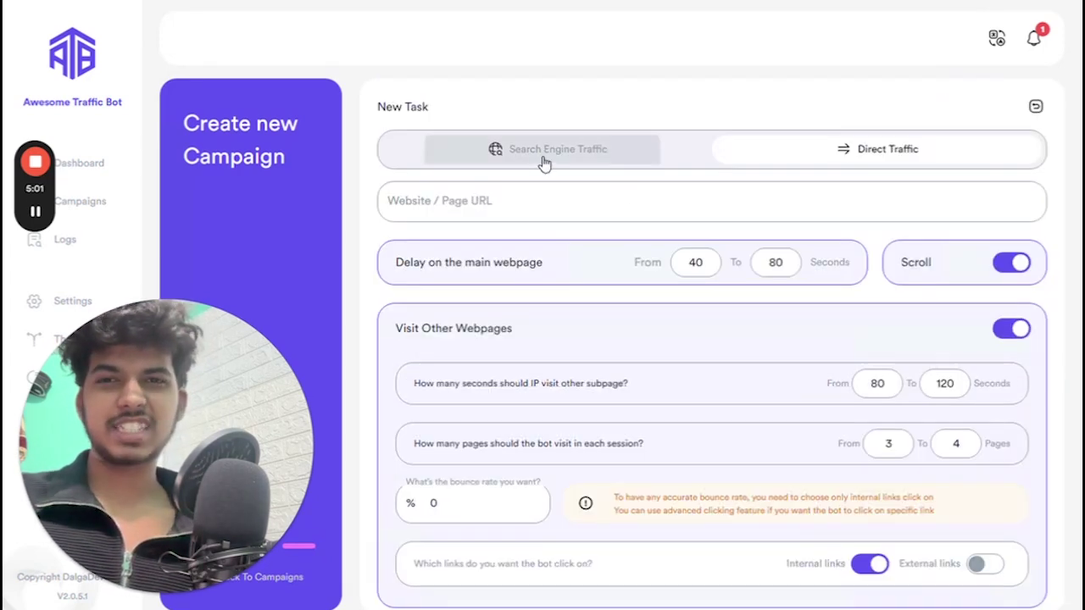
pyautogui.click(545, 164)
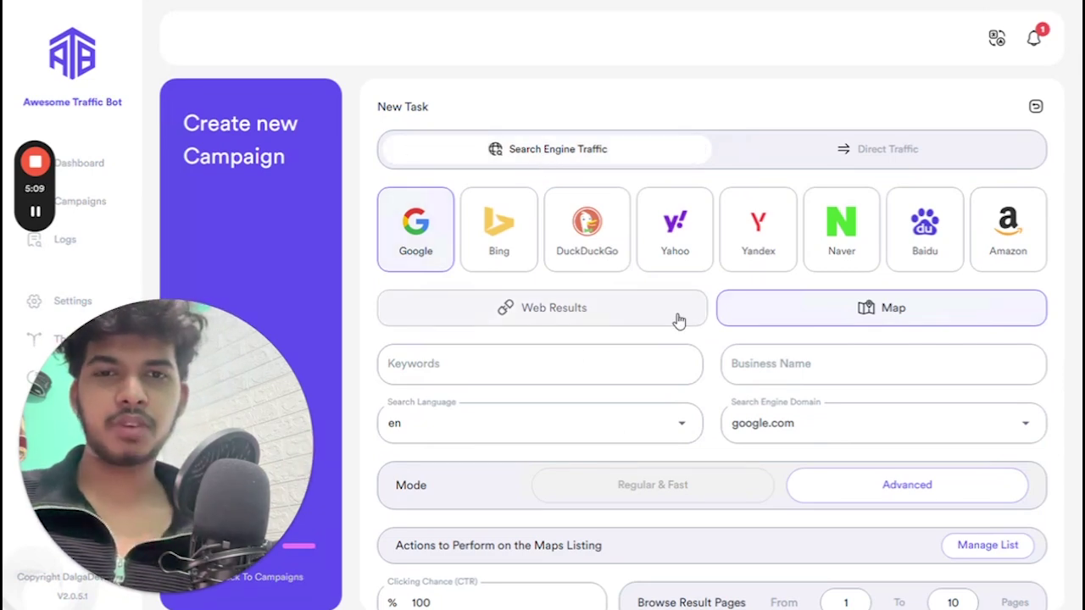
# Switch the Google task to Web Results and try the Regular & Fast mode before restoring Advanced
pyautogui.click(597, 322)
pyautogui.click(549, 367)
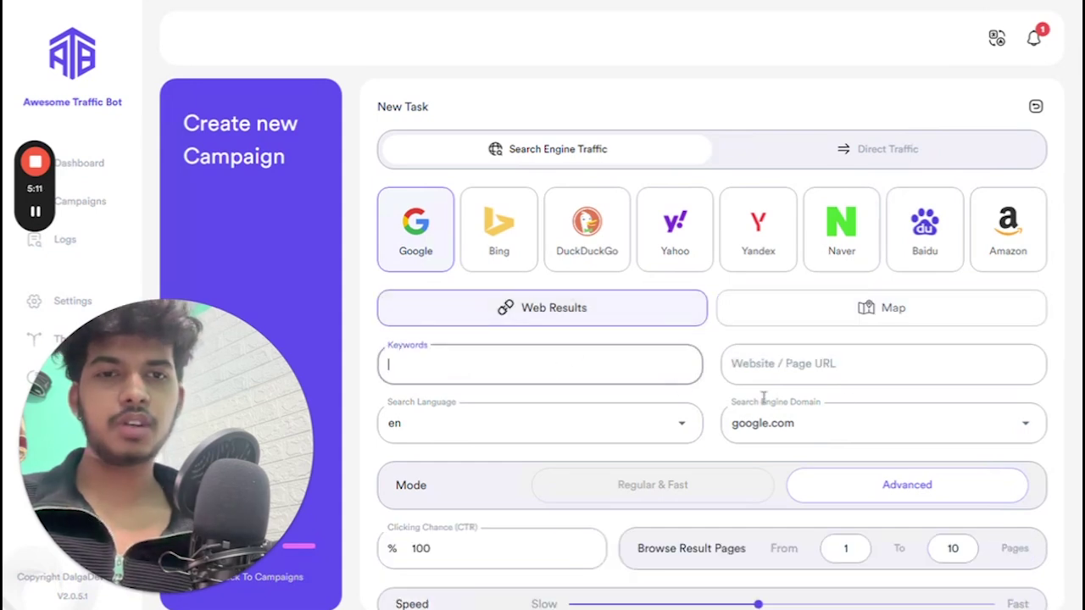
pyautogui.click(845, 369)
pyautogui.scroll(-2, 818, 298)
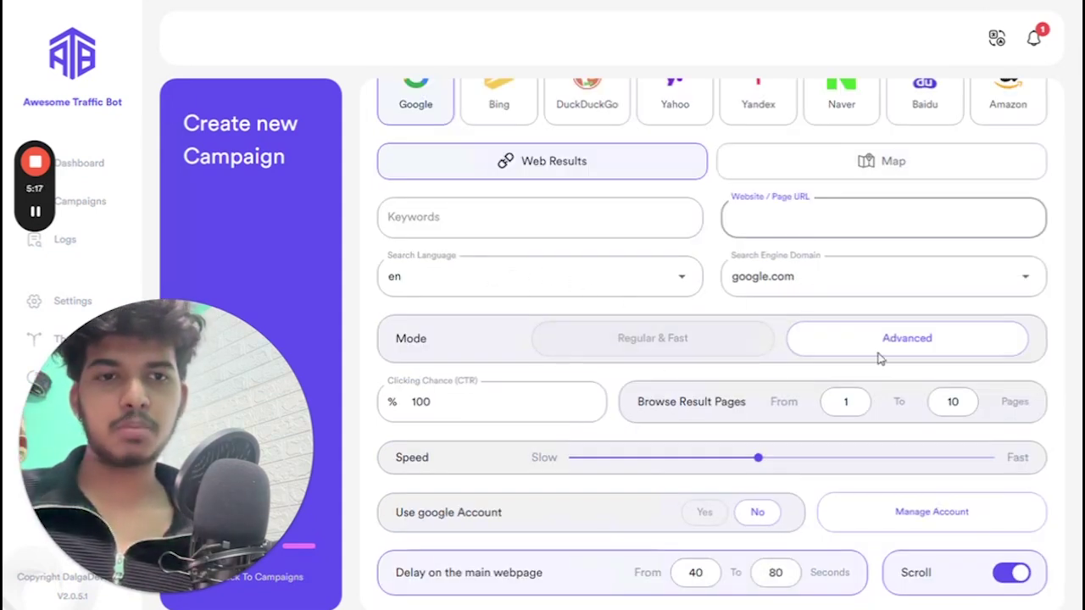
pyautogui.click(637, 351)
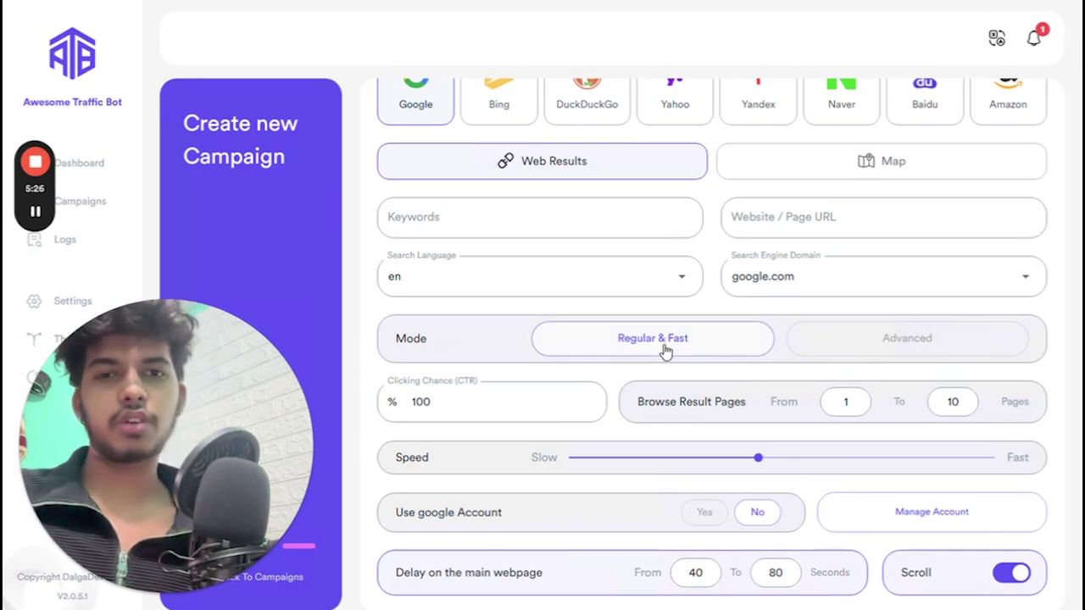
pyautogui.click(848, 350)
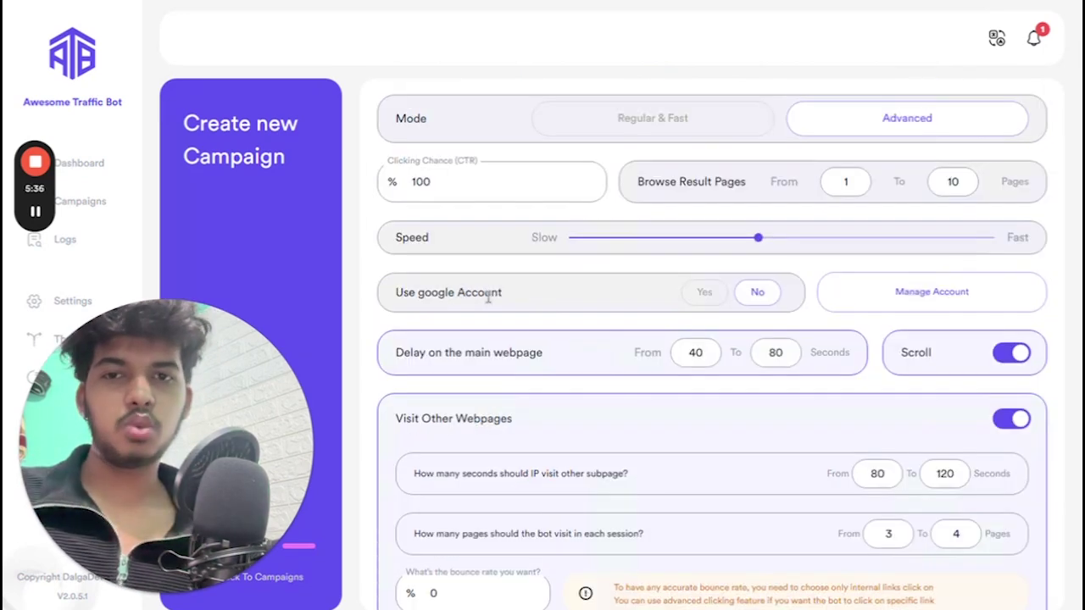
# Try the Google account option, turn it off again, and review the Visit Other Webpages settings
pyautogui.click(706, 298)
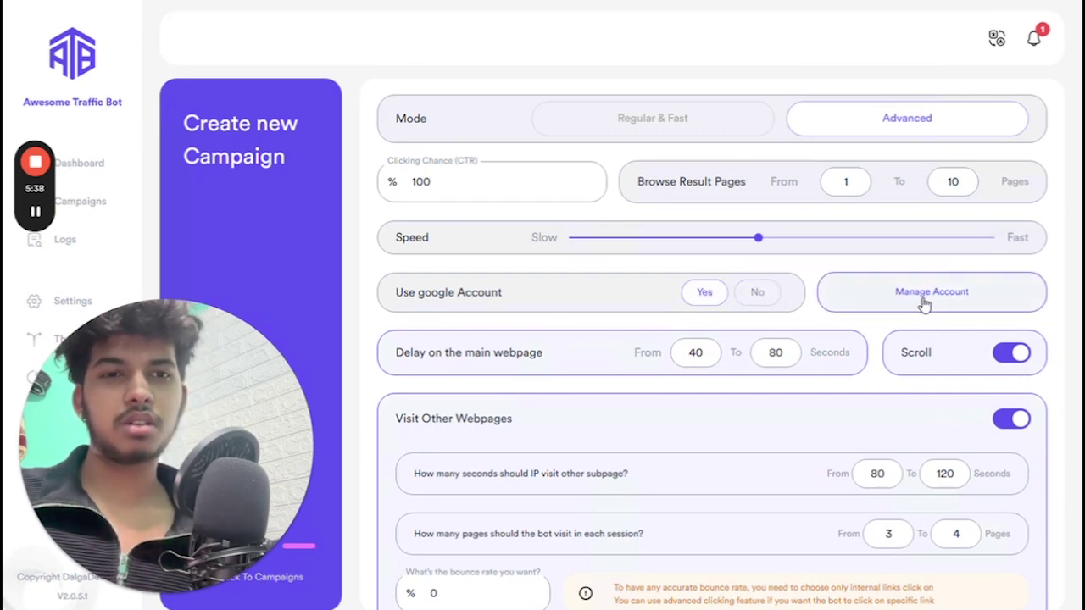
pyautogui.click(757, 293)
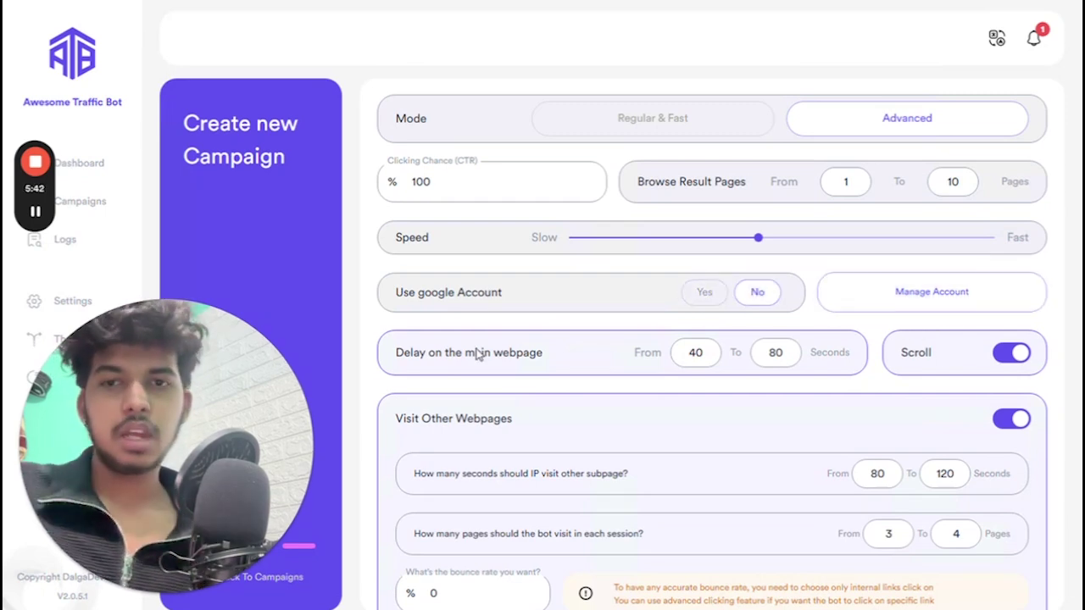
pyautogui.scroll(-3, 721, 390)
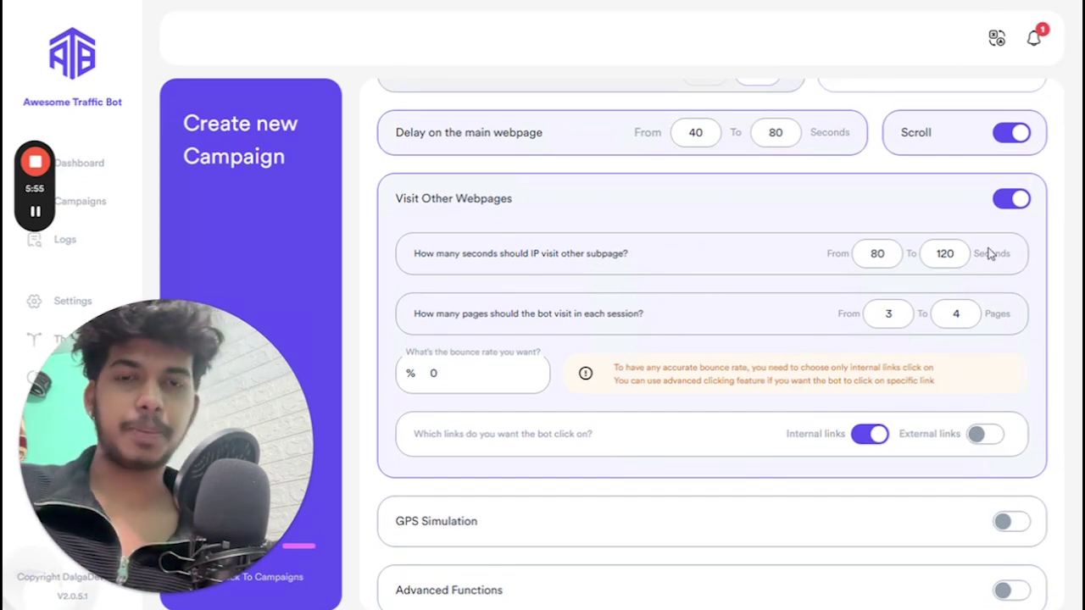
pyautogui.scroll(-1, 988, 253)
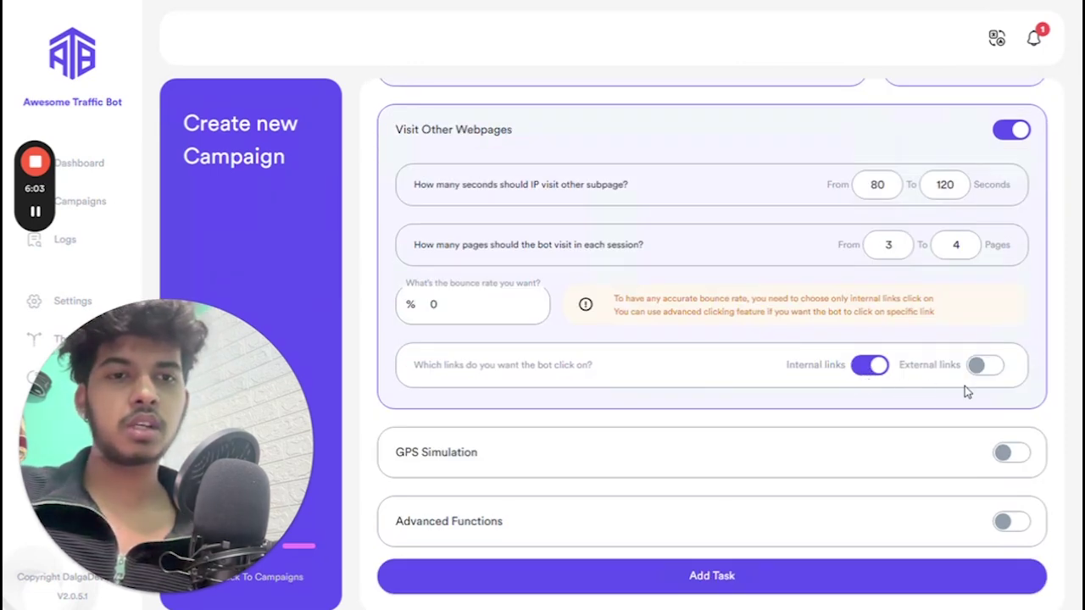
# Enable GPS Simulation for the task and enter NYC Museum as the location name
pyautogui.click(1008, 454)
pyautogui.scroll(-2, 775, 419)
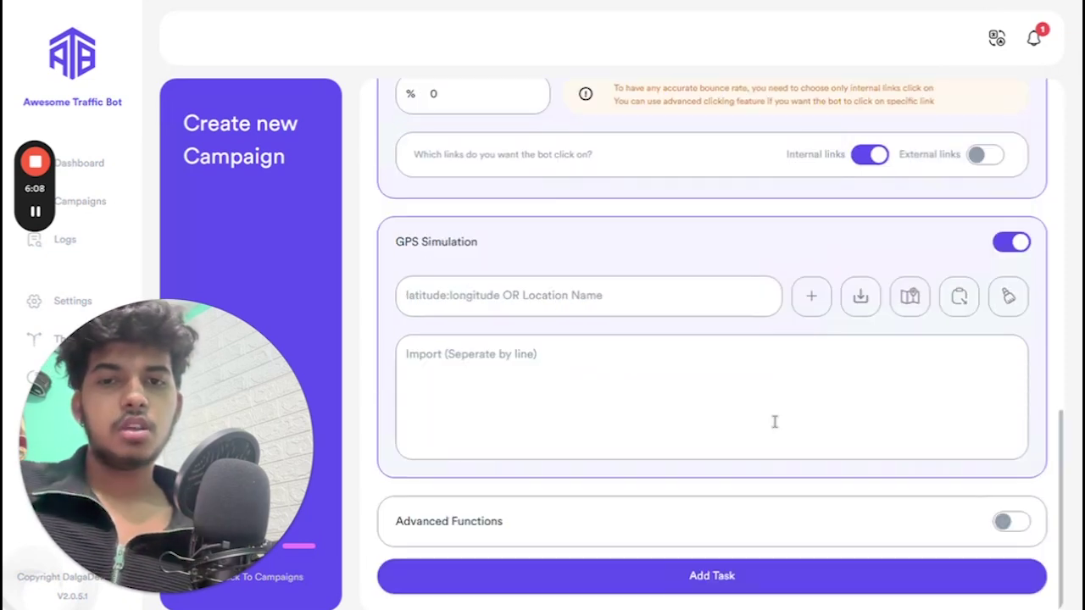
pyautogui.scroll(2, 775, 421)
pyautogui.scroll(-2, 755, 422)
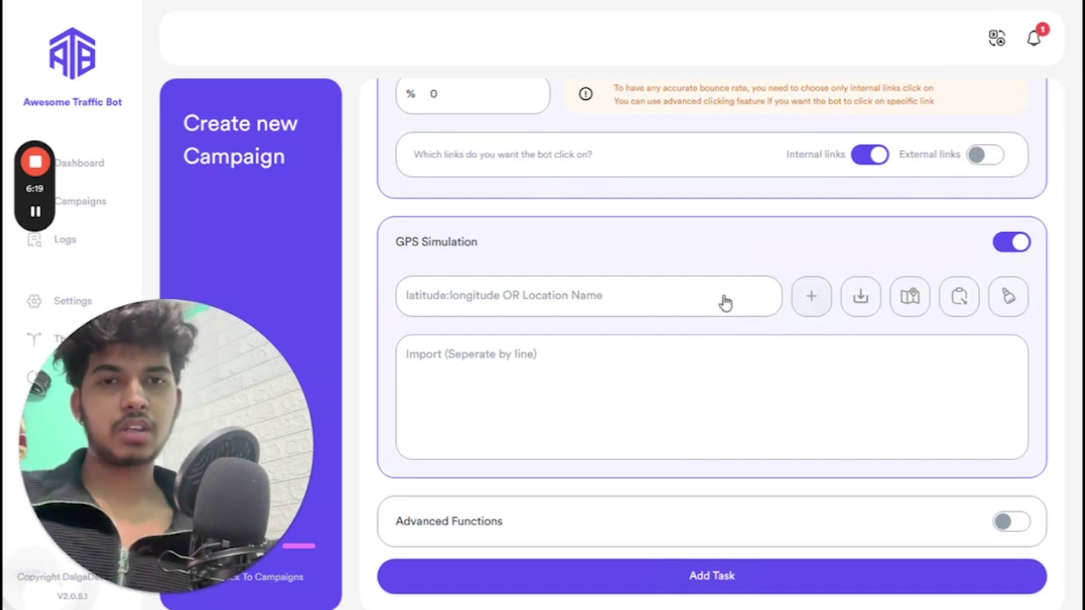
pyautogui.click(708, 296)
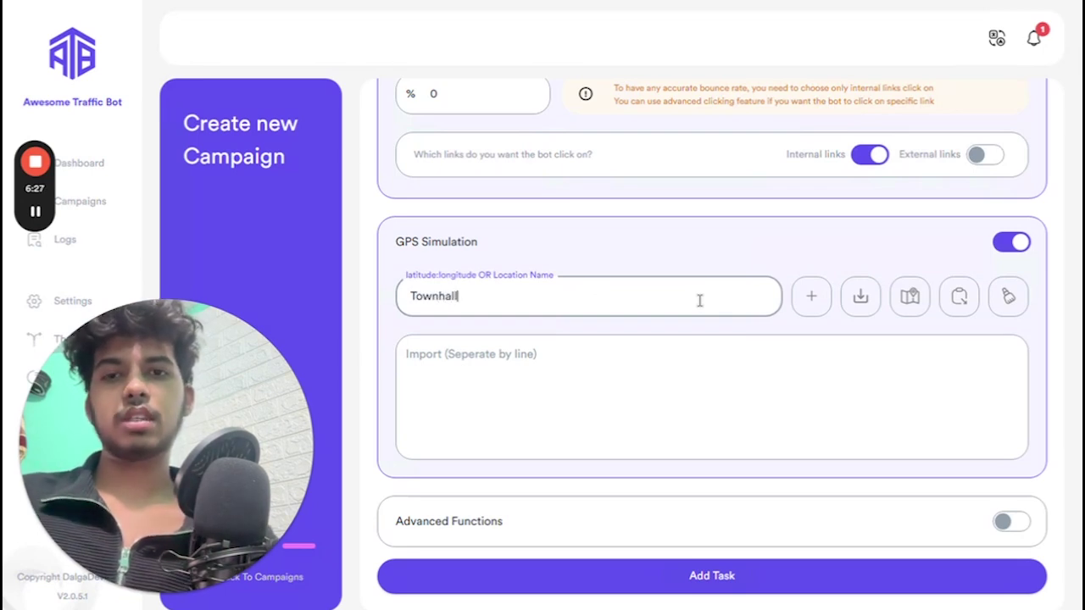
pyautogui.write('NYC Museum')
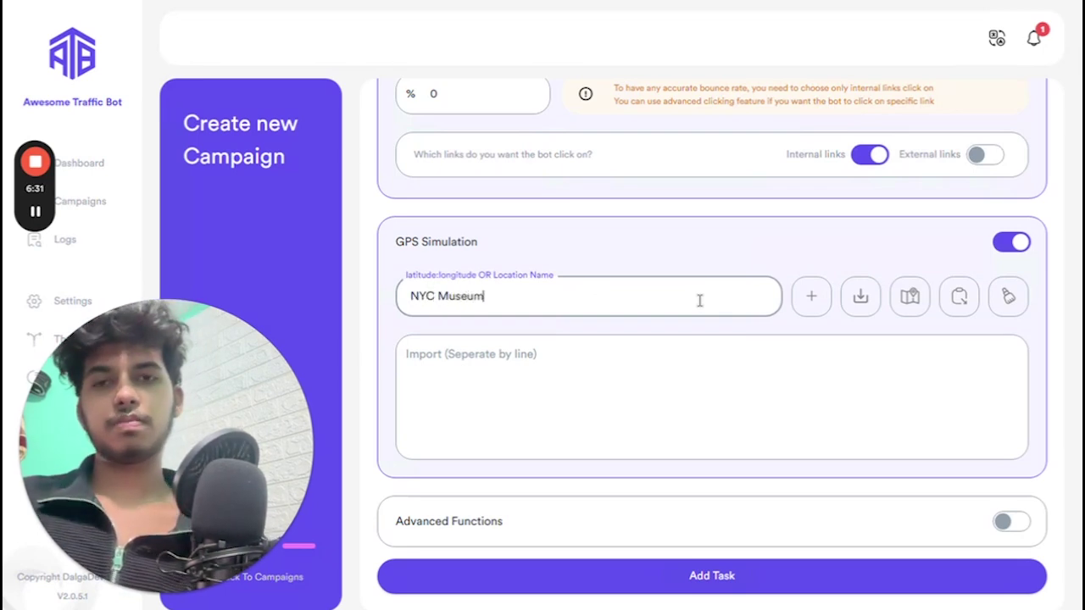
# Find a New York location on the GPS map, mark a circular area around Pier 42 Upland Park, and import its coordinates
pyautogui.click(909, 300)
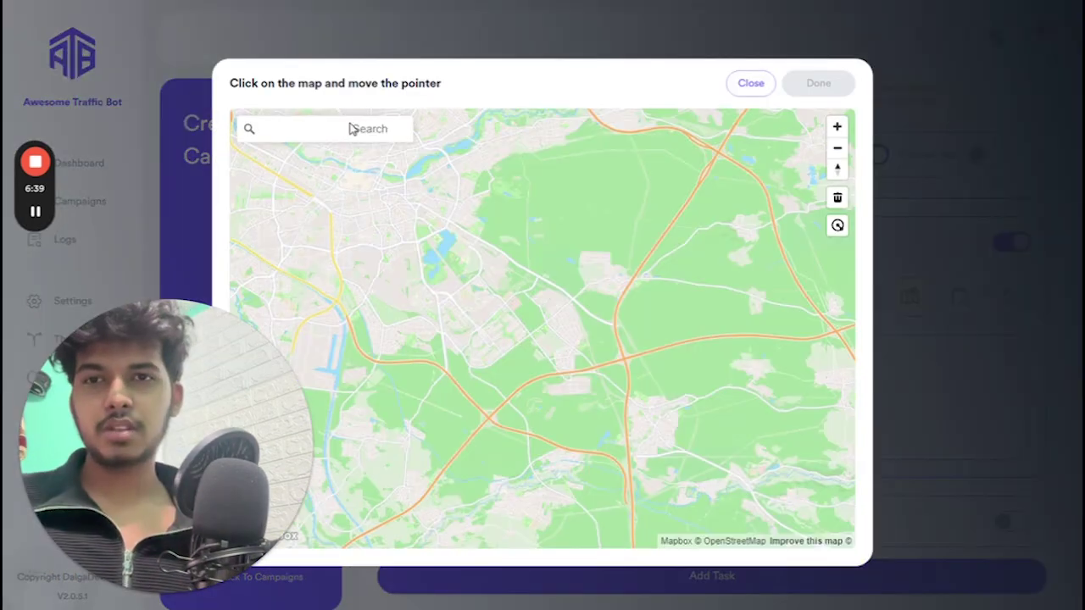
pyautogui.click(351, 126)
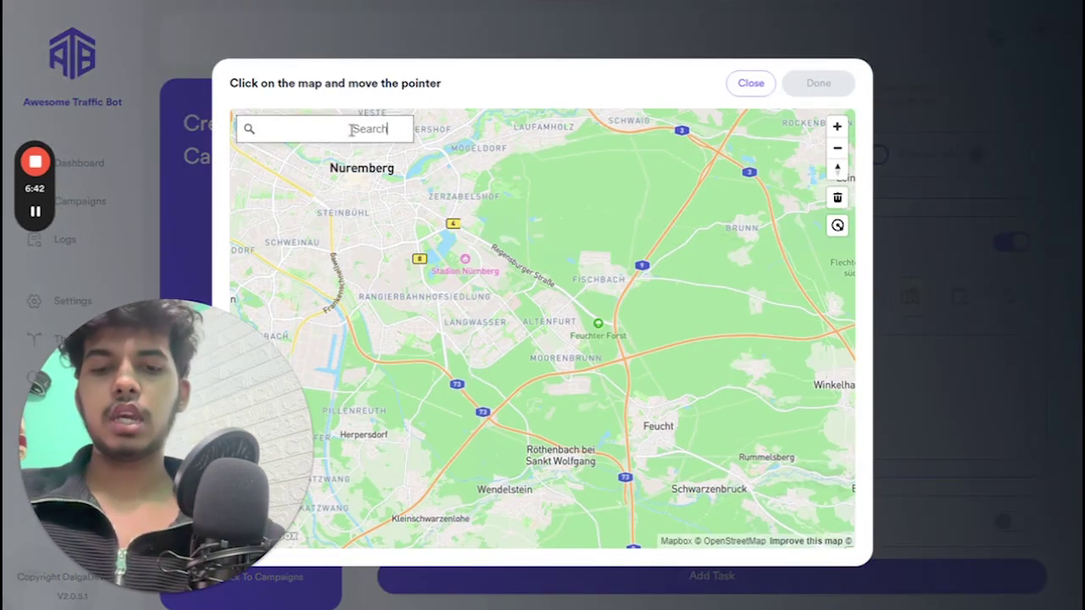
pyautogui.click(351, 169)
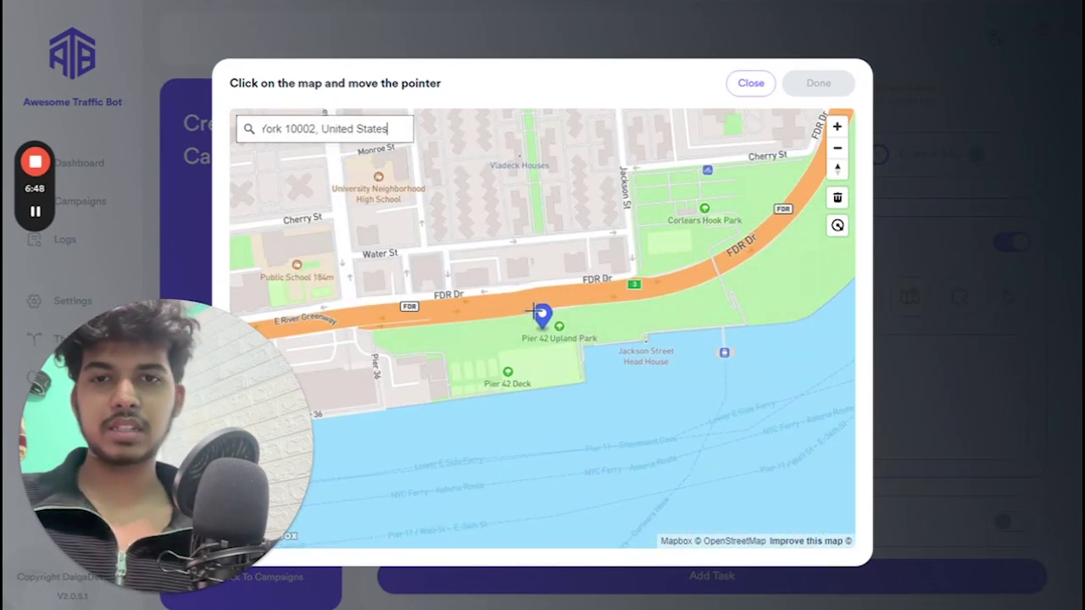
pyautogui.click(511, 326)
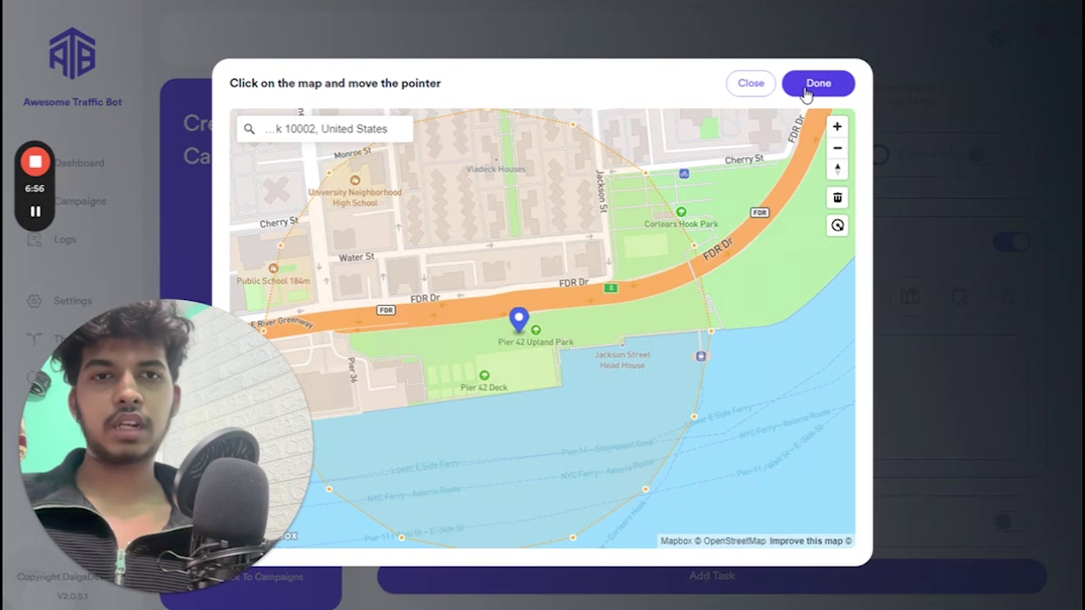
pyautogui.click(805, 89)
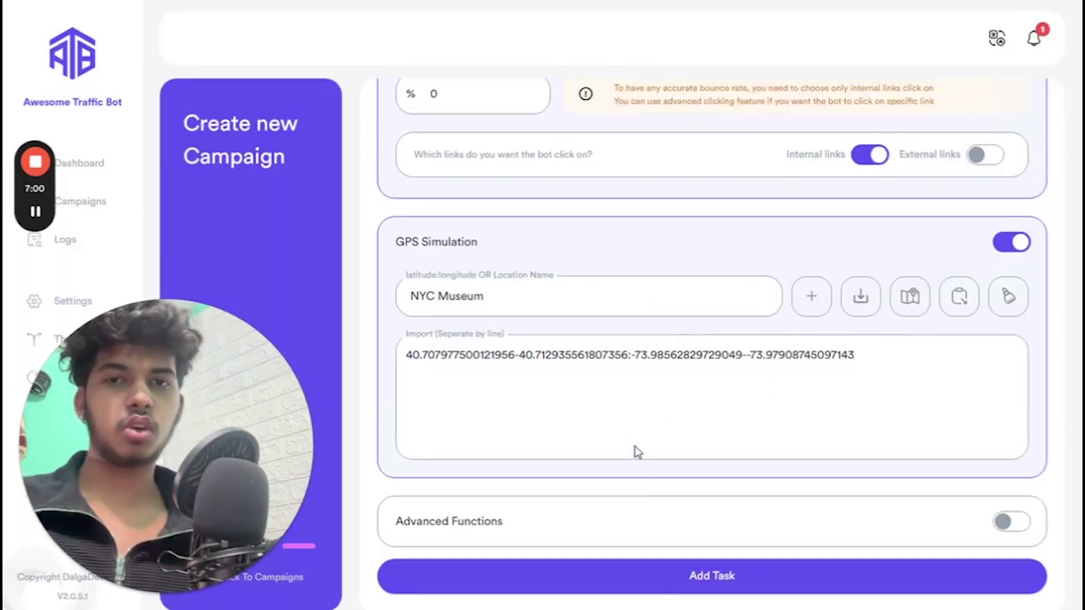
# Set the Google task to Map results and look over its settings
pyautogui.scroll(15, 546, 323)
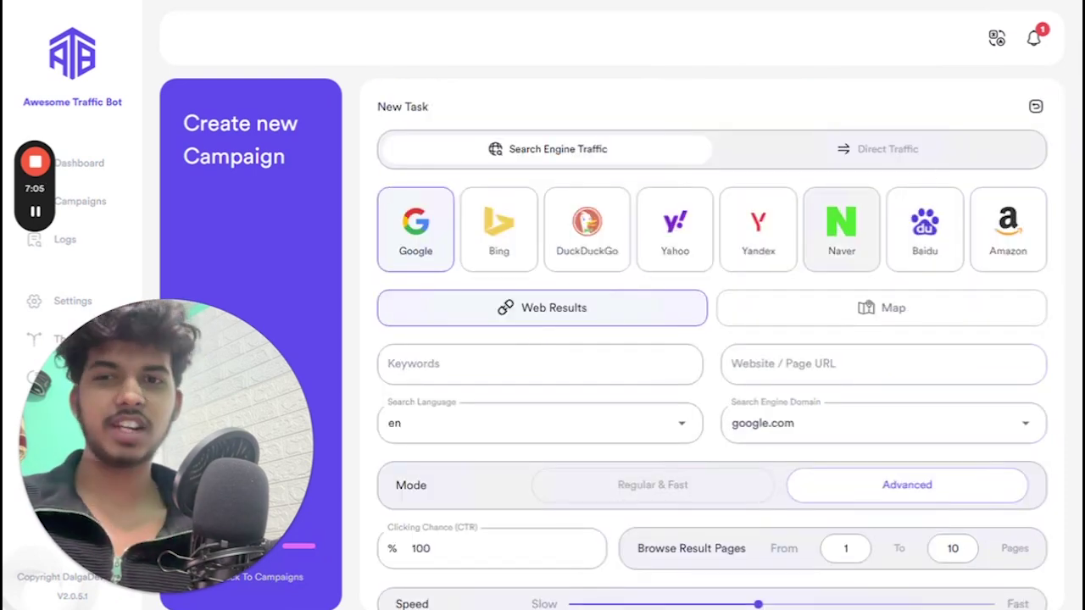
pyautogui.click(804, 315)
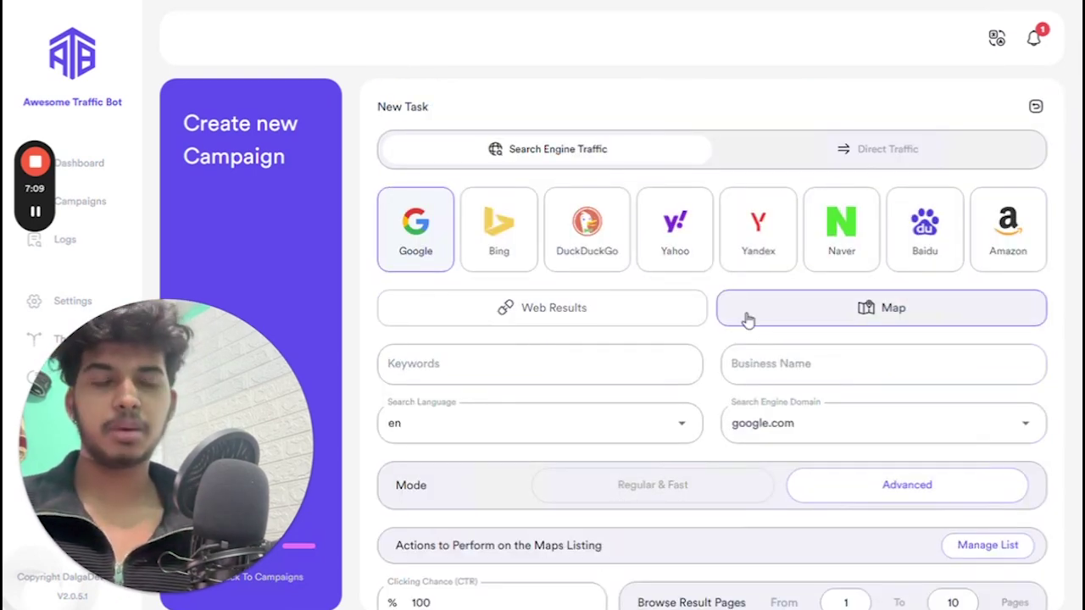
pyautogui.scroll(-5, 667, 295)
pyautogui.scroll(5, 666, 296)
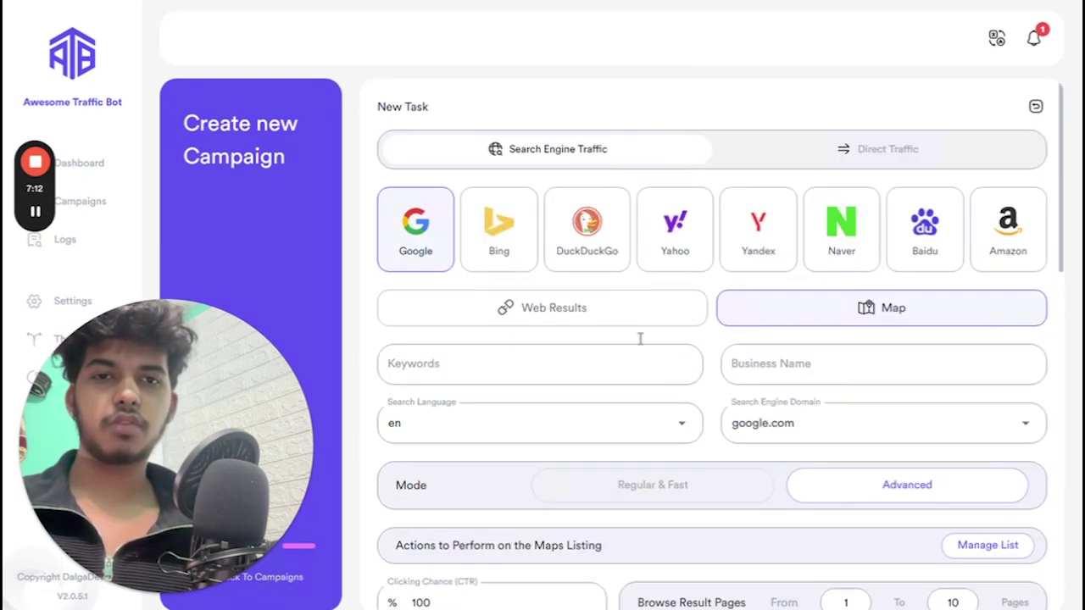
# Enable Advanced Functions for the task and look over its profile options
pyautogui.scroll(-5, 644, 314)
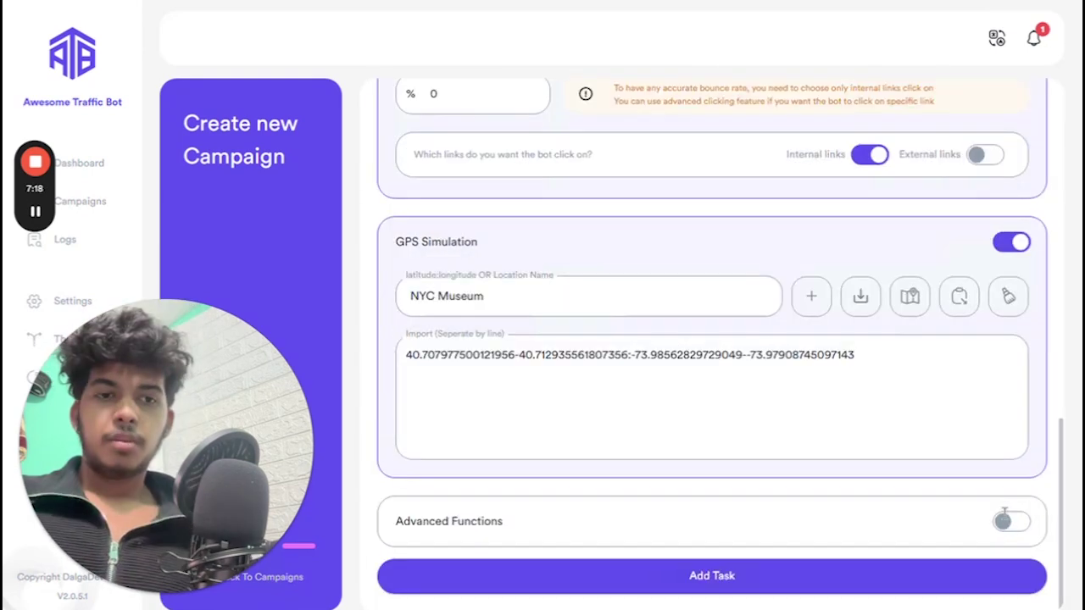
pyautogui.scroll(-5, 675, 387)
pyautogui.click(1006, 525)
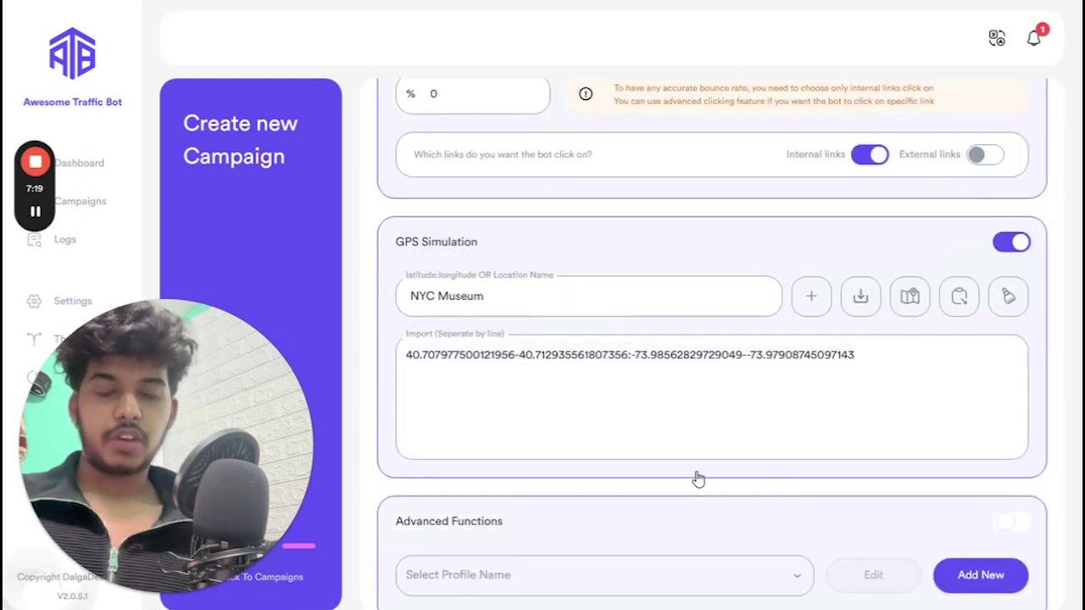
pyautogui.scroll(-2, 566, 452)
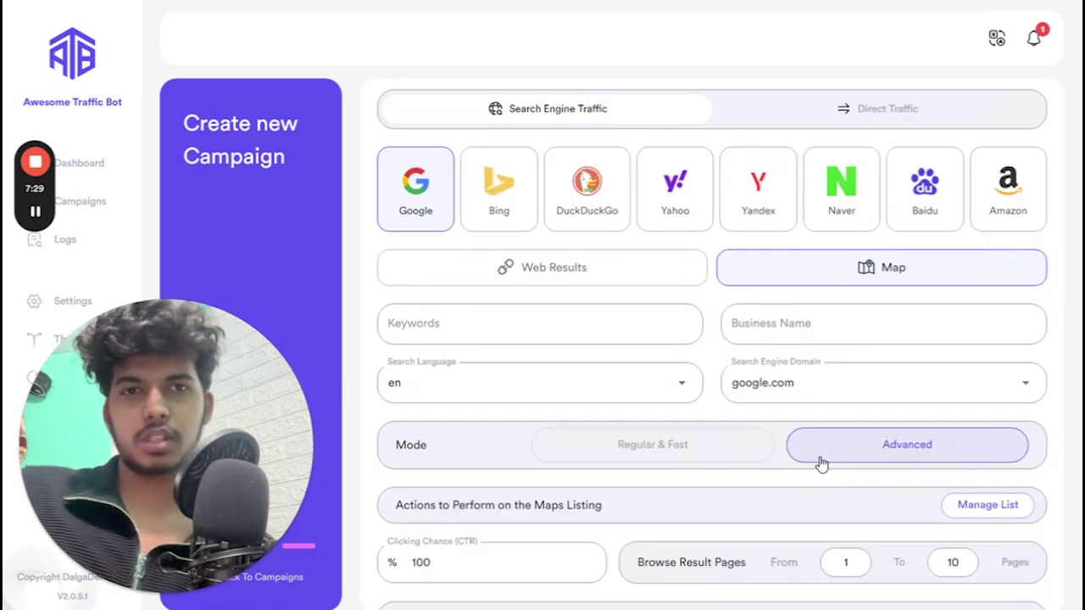
pyautogui.click(738, 107)
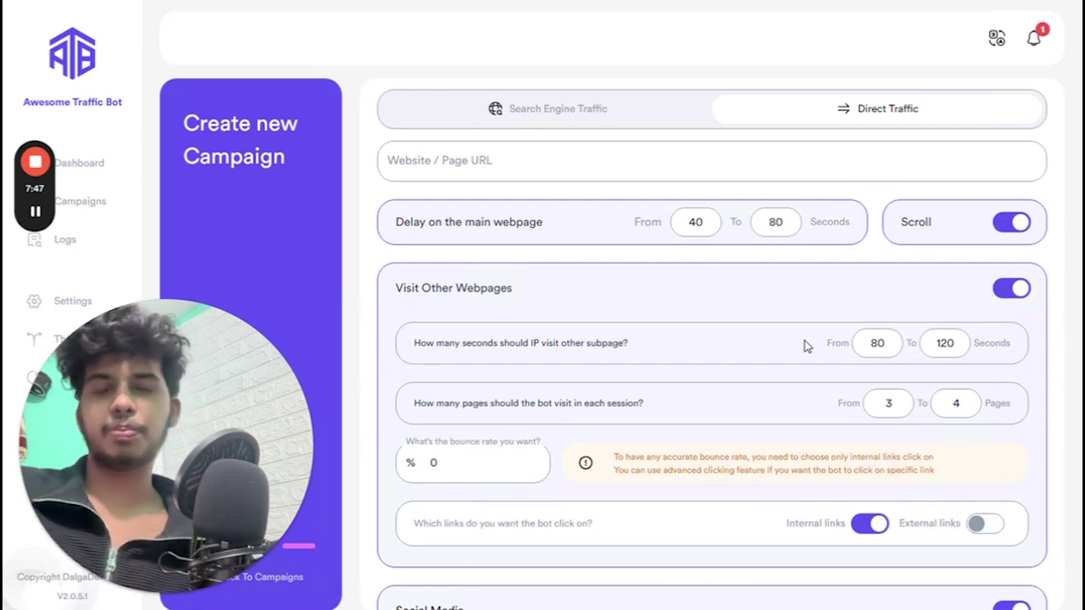
pyautogui.click(514, 166)
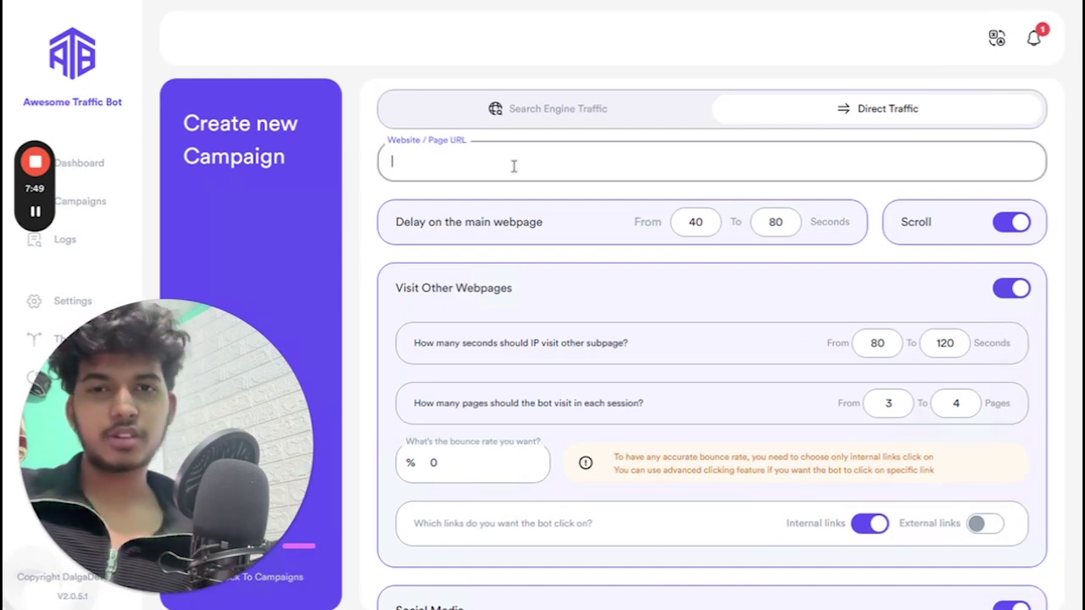
pyautogui.scroll(-5, 692, 277)
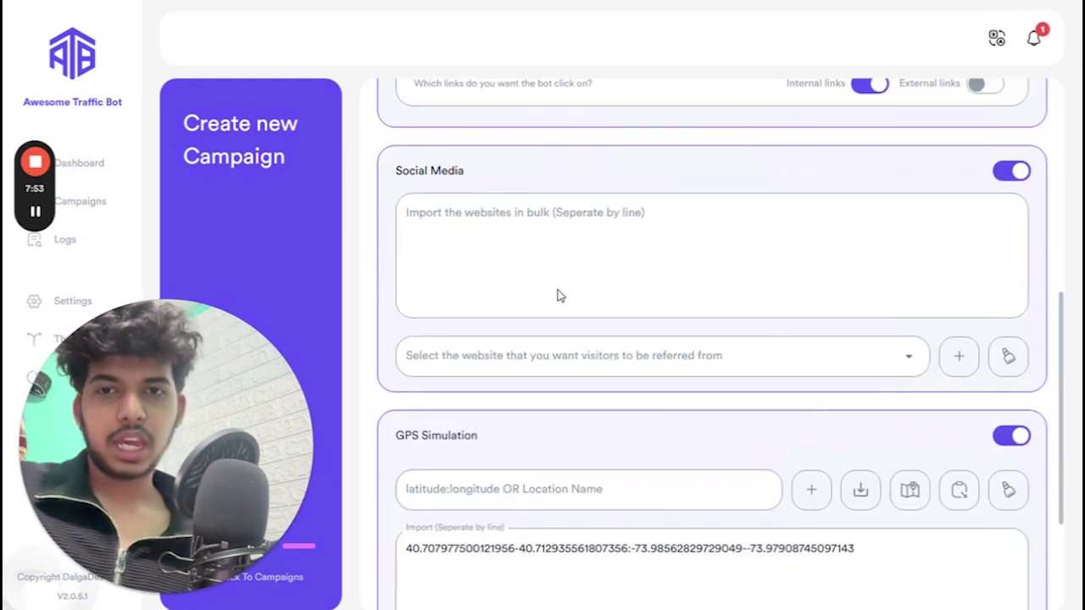
pyautogui.click(560, 357)
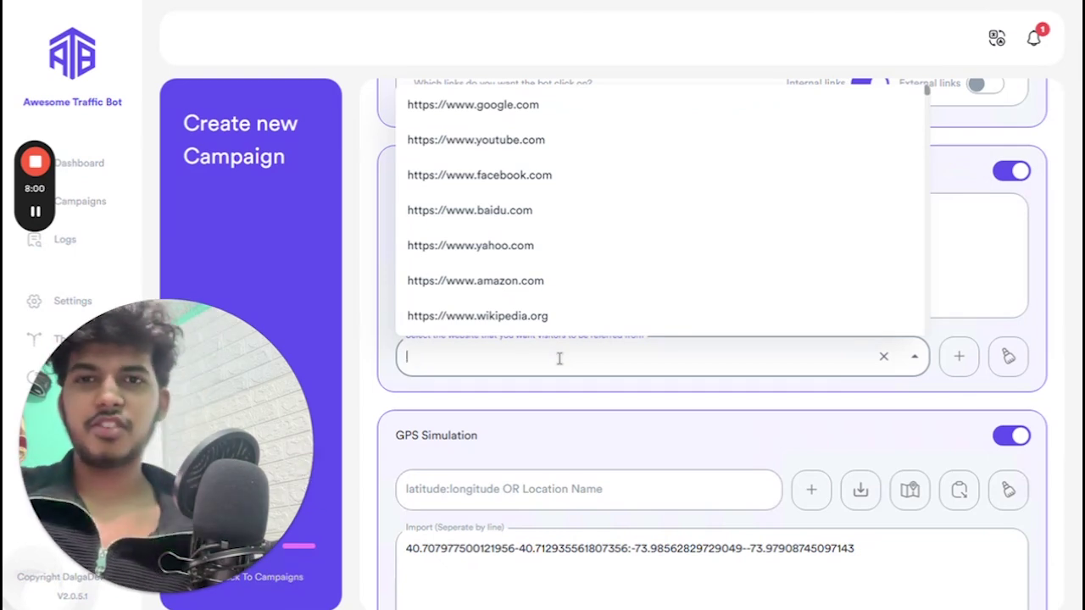
pyautogui.click(531, 178)
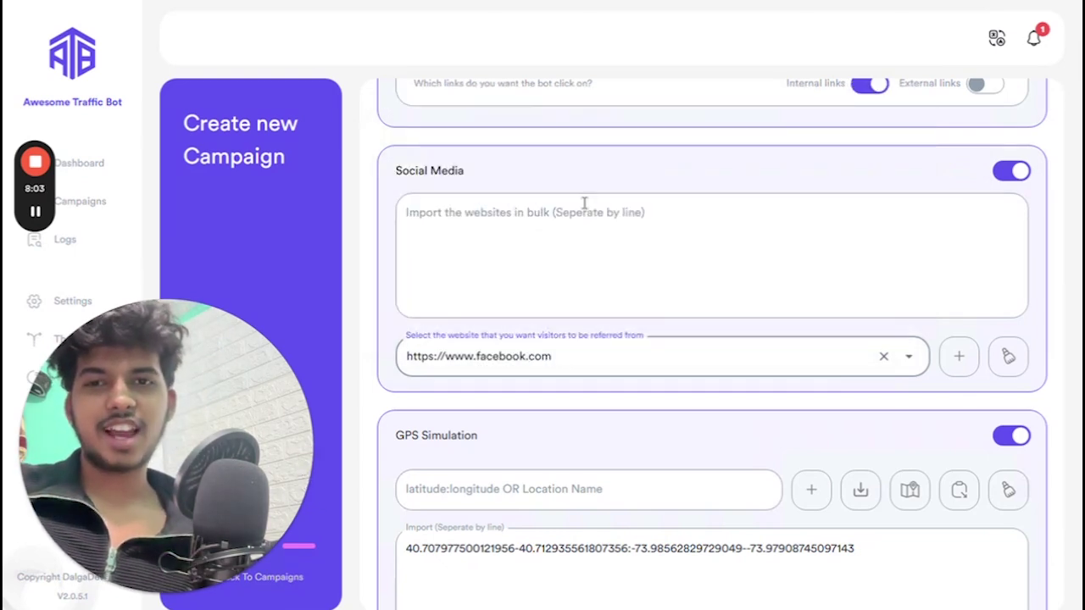
# Look over the remaining Direct Traffic task settings and return to the empty Website / Page URL field
pyautogui.scroll(5, 584, 204)
pyautogui.scroll(-7, 636, 286)
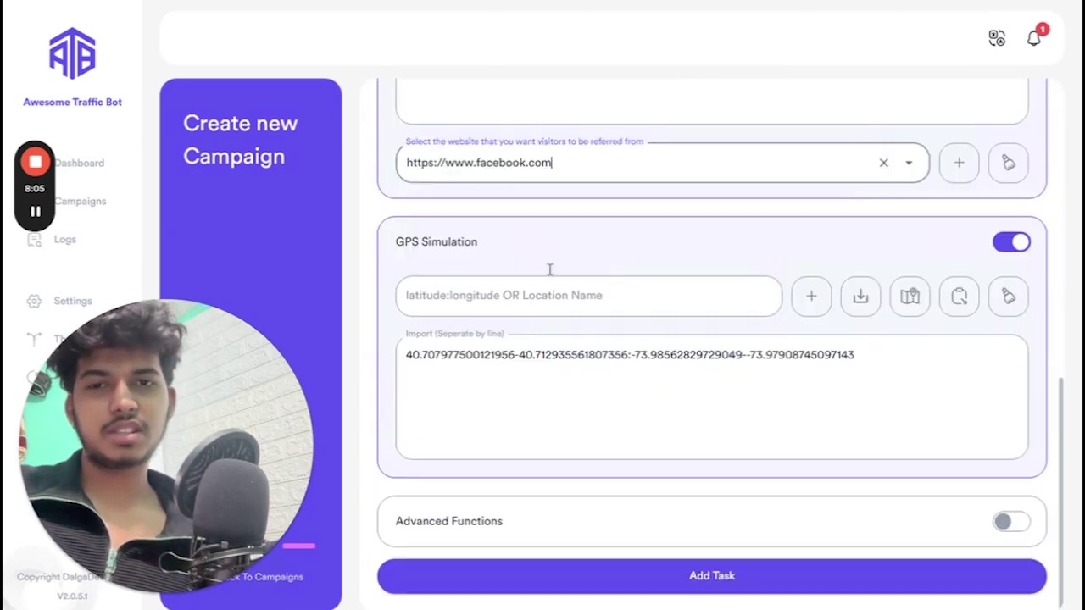
pyautogui.scroll(10, 613, 404)
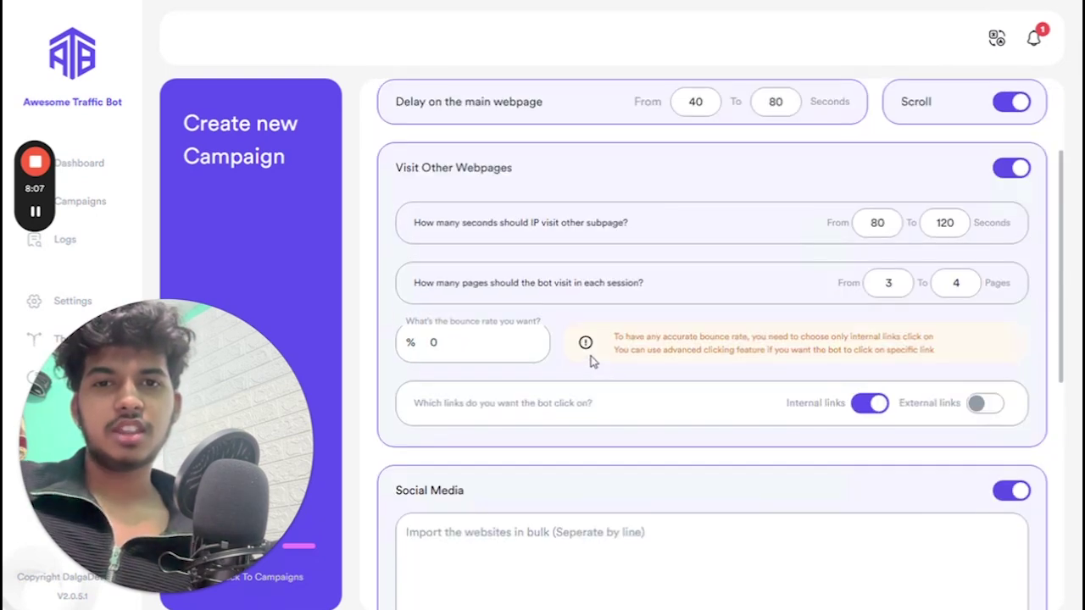
pyautogui.click(543, 202)
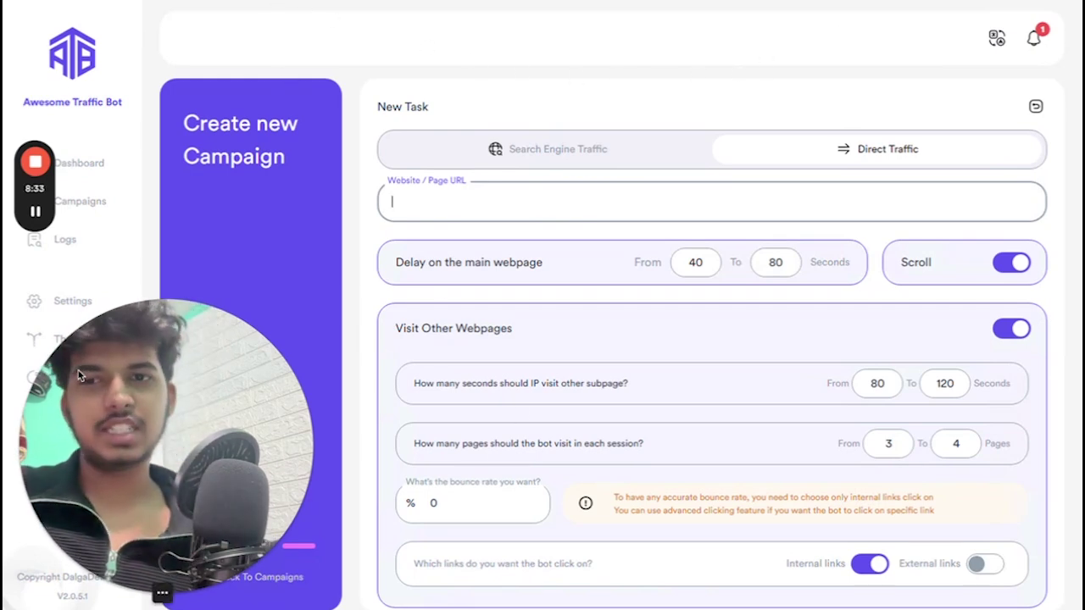
pyautogui.moveTo(102, 422); pyautogui.dragTo(676, 441)
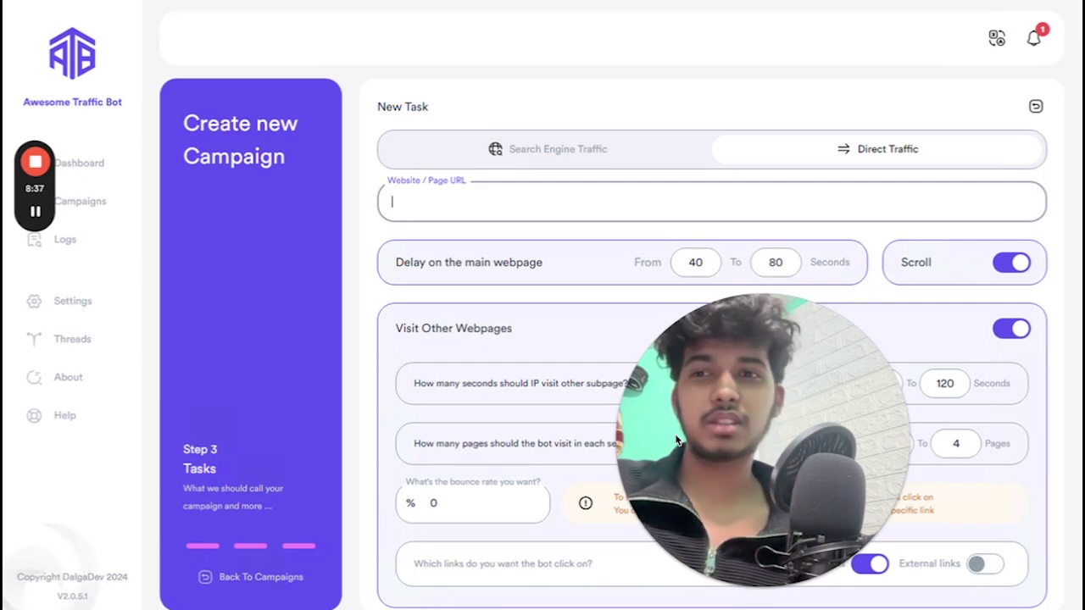
pyautogui.moveTo(677, 441); pyautogui.dragTo(112, 445)
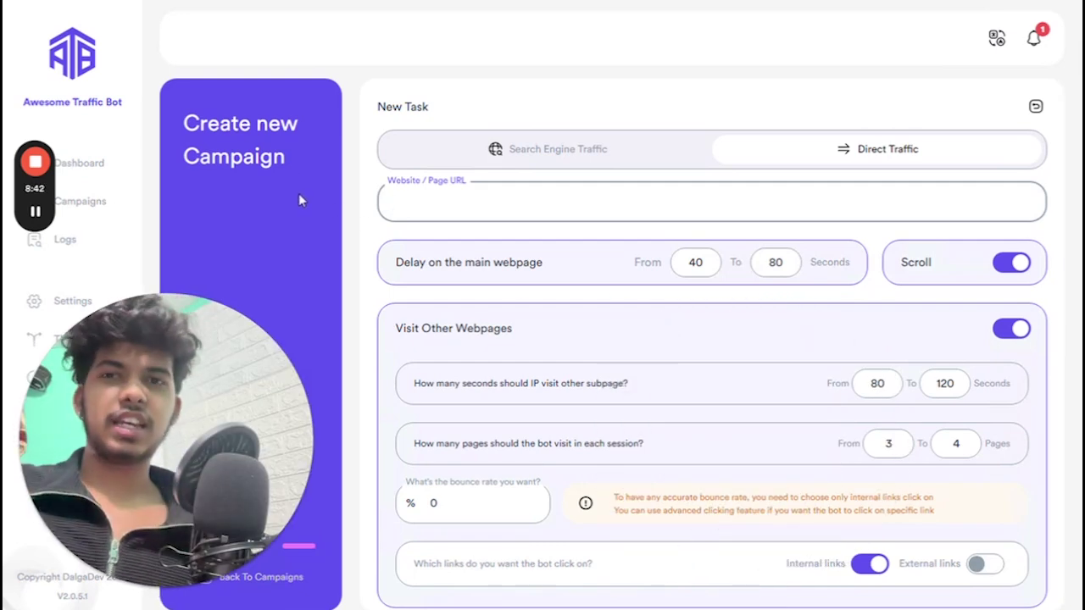